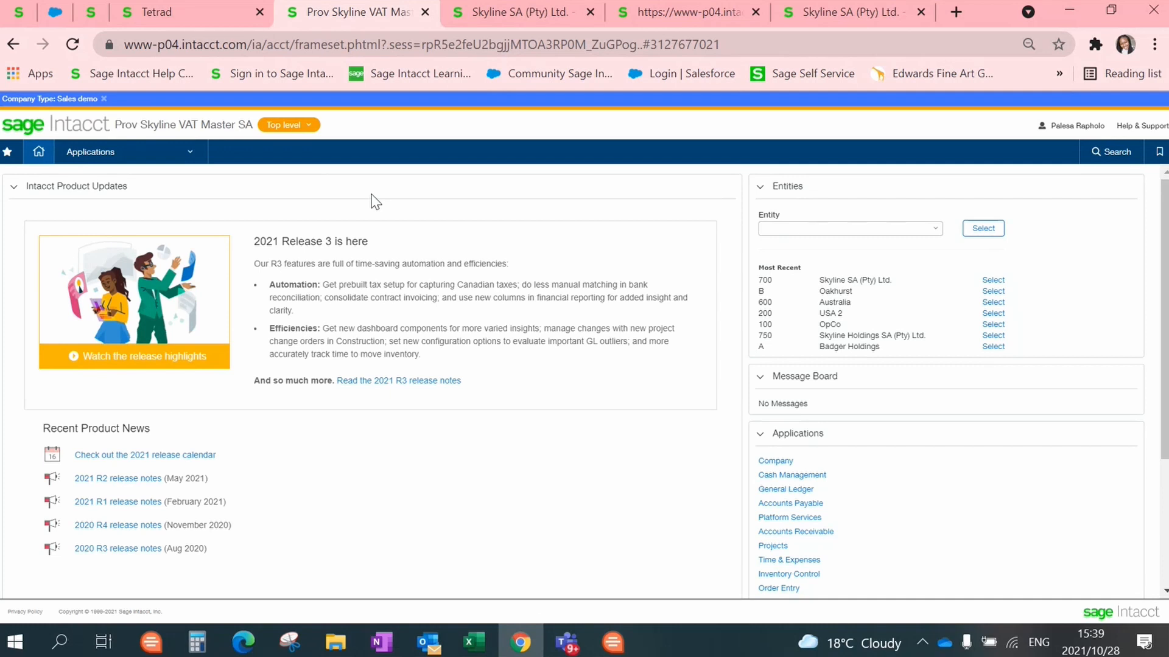
Step: Switch to Skyline SA (Pty) Ltd. and open the Accounts Receivable Print or email Statements page
left_click(481, 15)
left_click(181, 159)
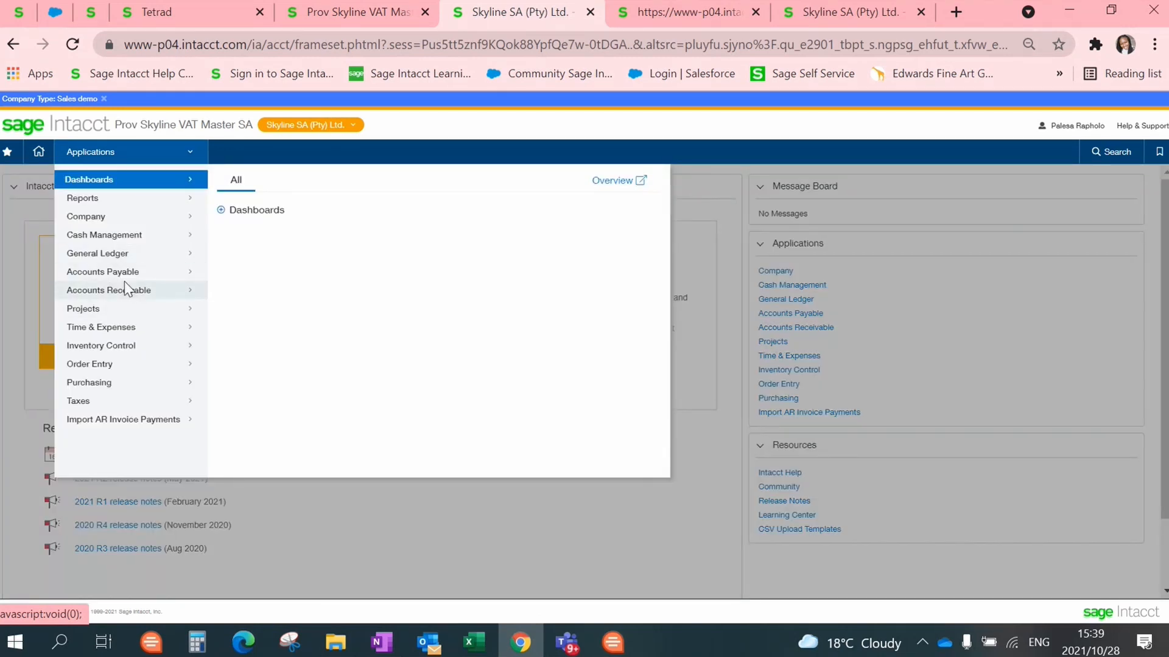
left_click(157, 292)
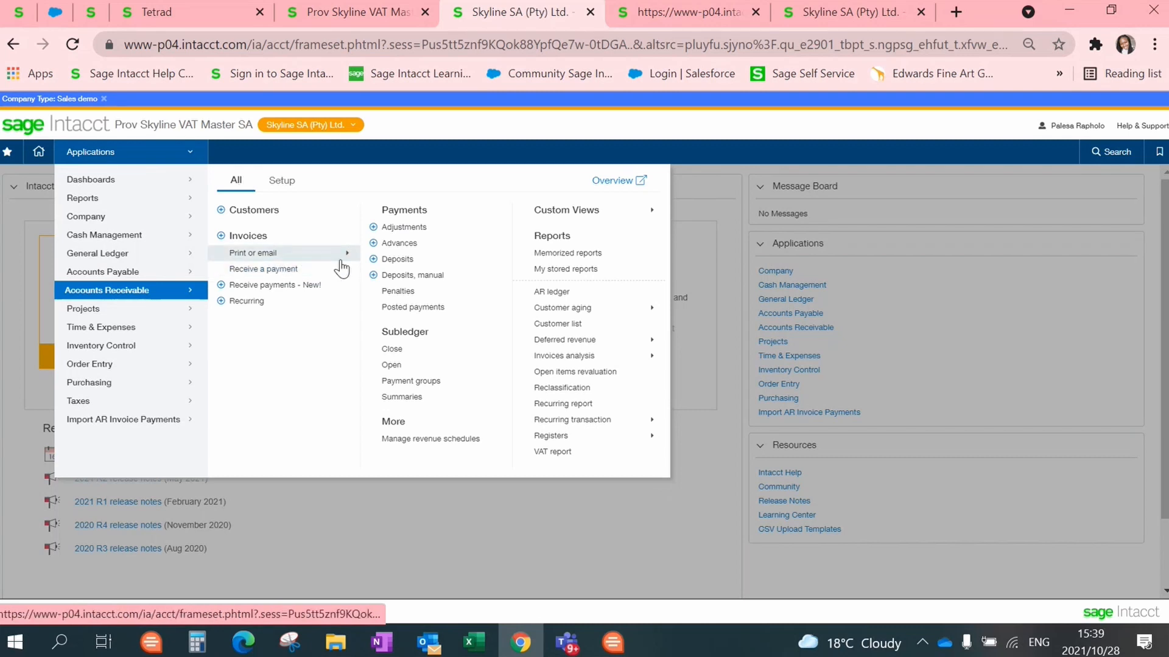
mouse_move(345, 258)
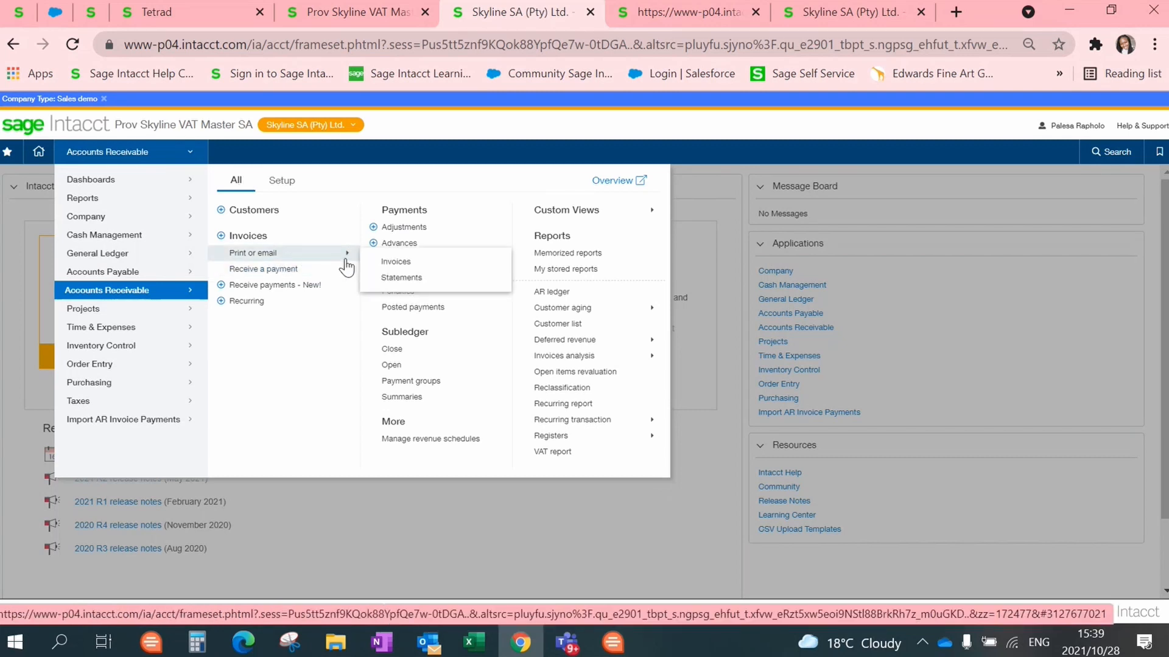
left_click(401, 278)
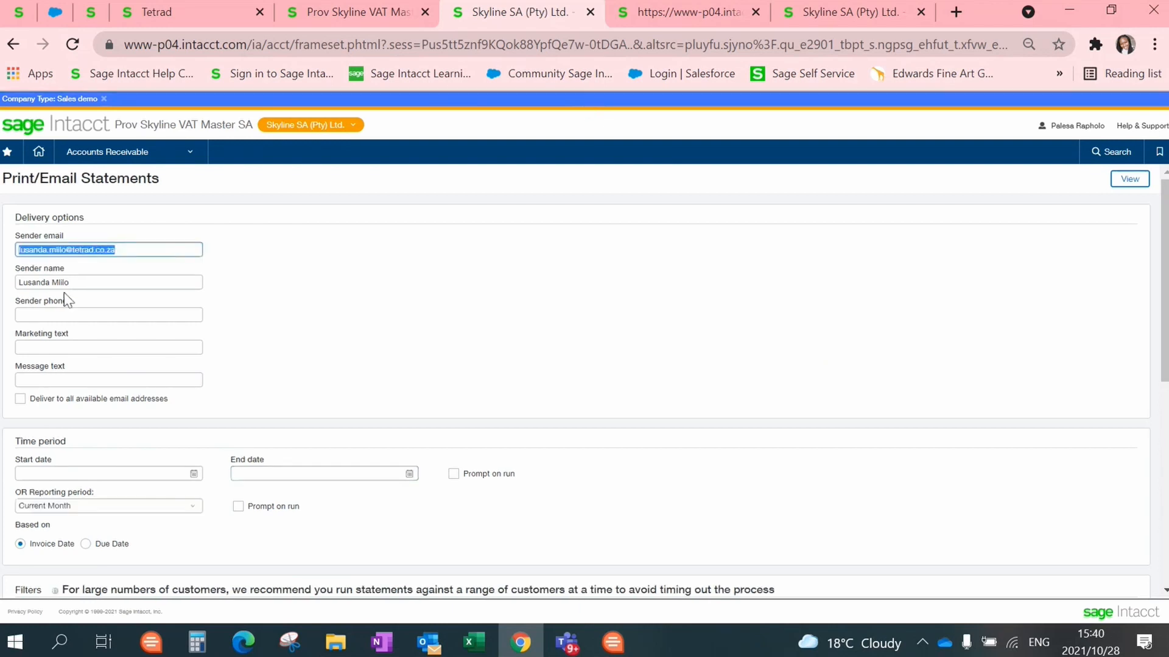
Step: Replace the statement sender email and sender name with the current user's own details
left_click(66, 250)
key("BackSpace")
key("BackSpace")
key("BackSpace")
key("BackSpace")
key("BackSpace")
key("BackSpace")
key("BackSpace")
key("BackSpace")
key("BackSpace")
key("BackSpace")
key("BackSpace")
key("BackSpace")
key("BackSpace")
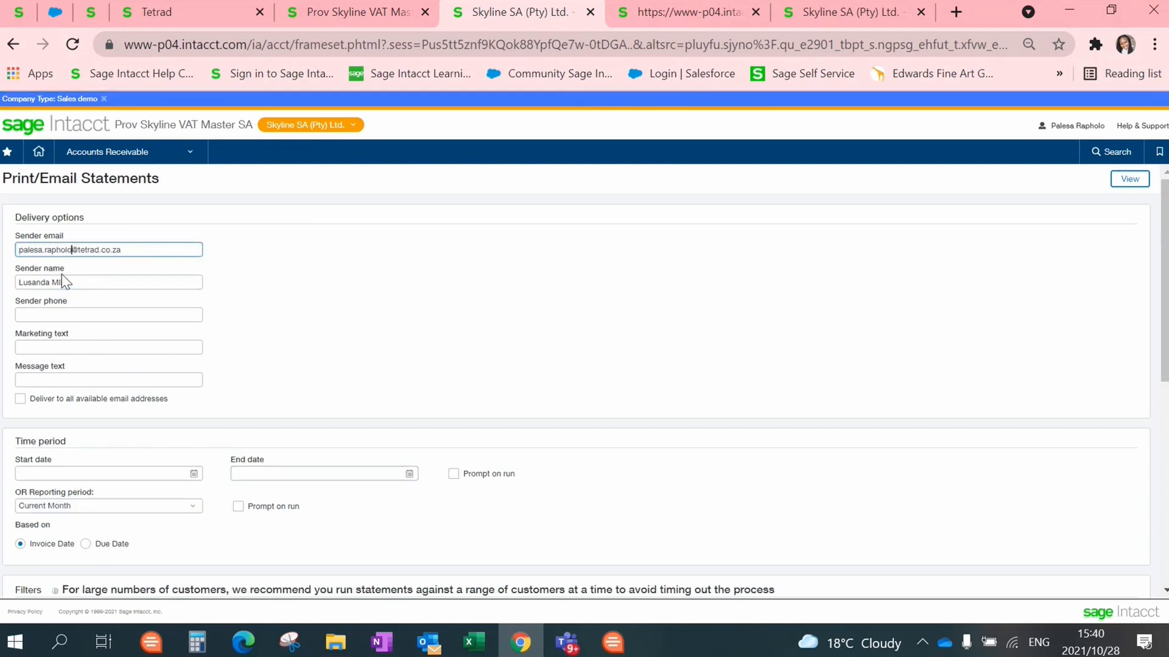
left_click_drag(76, 282, 1, 283)
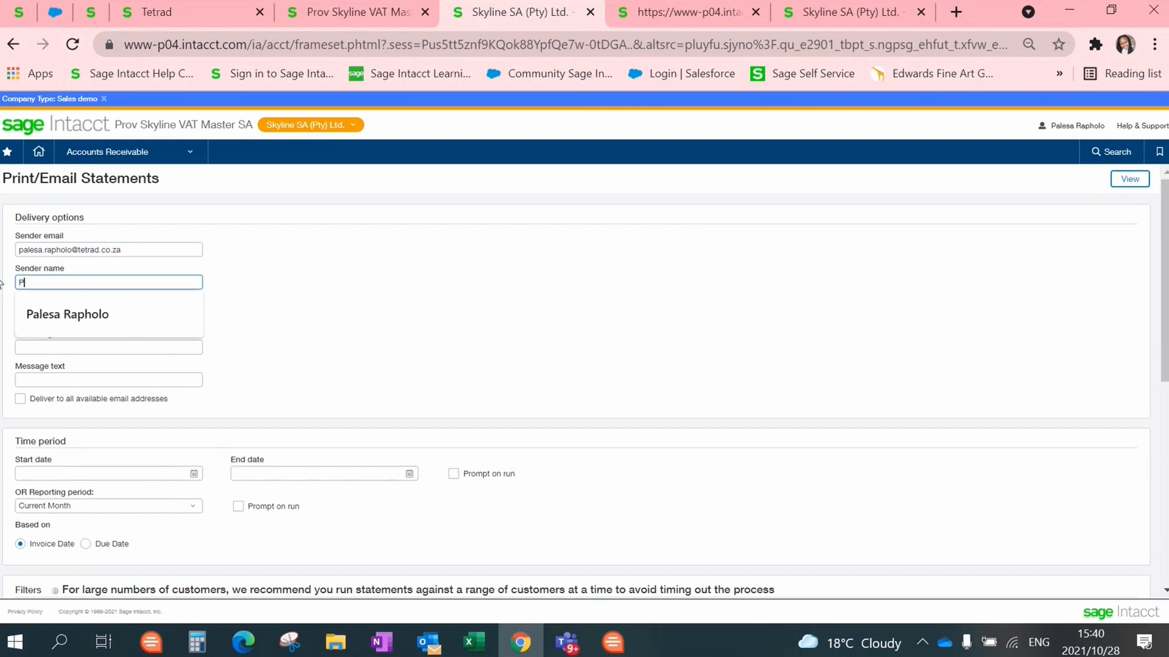
left_click(137, 322)
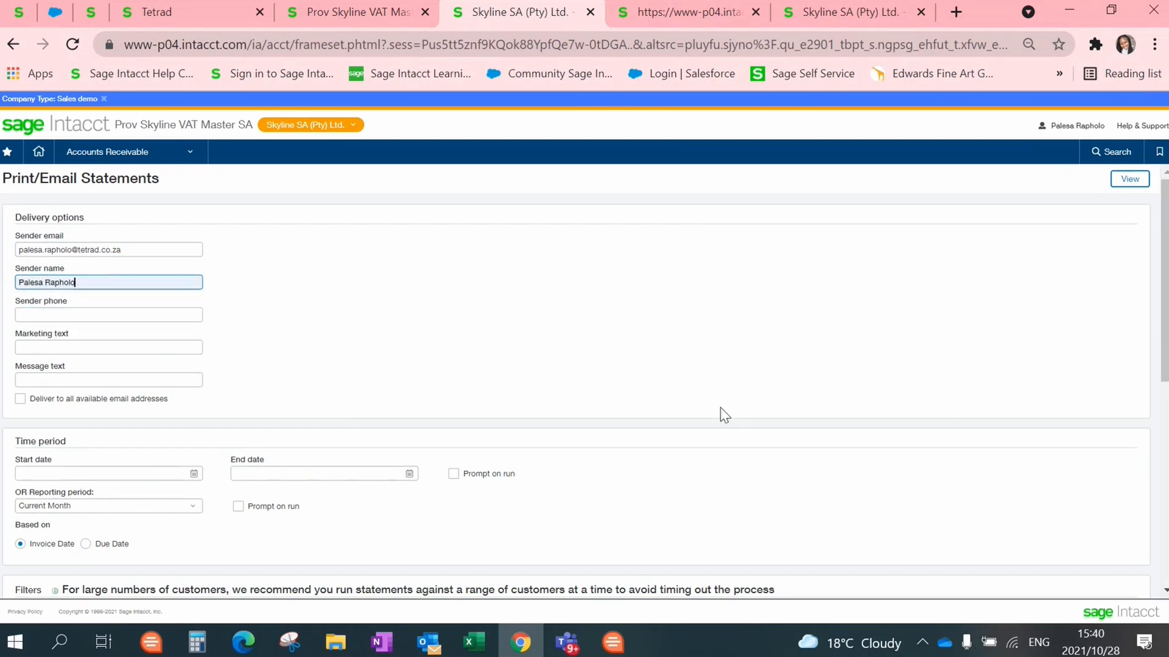
Step: Review the statement options and generate the Send Statements list for four customers
scroll(1163, 317, "down", 3)
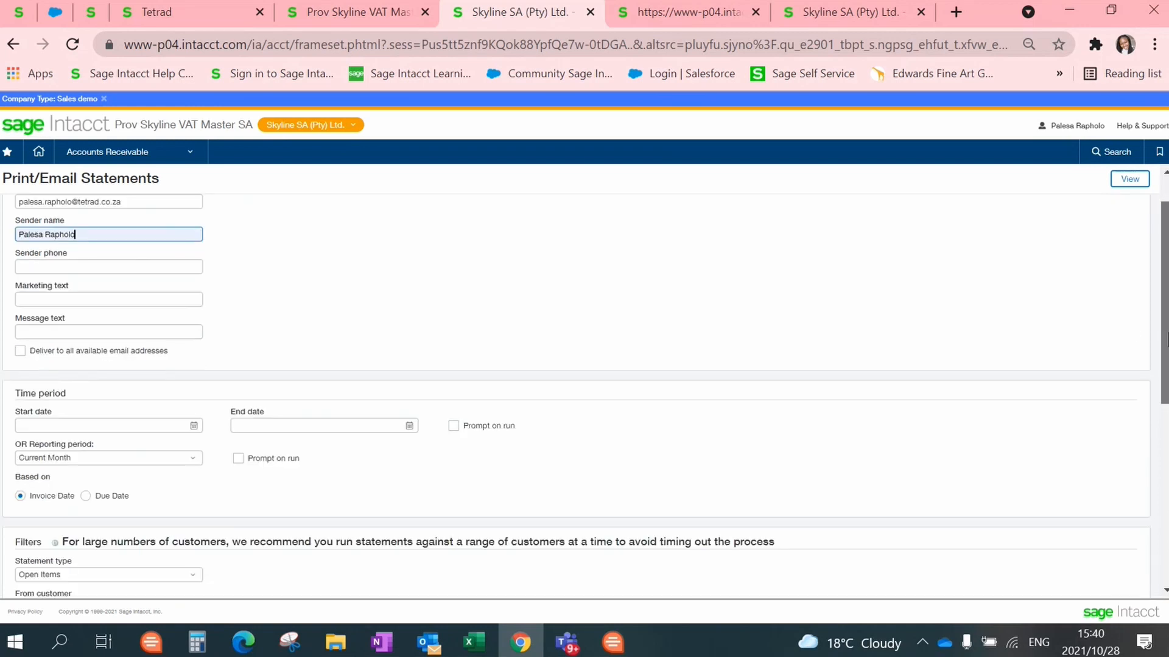
scroll(1163, 316, "down", 1)
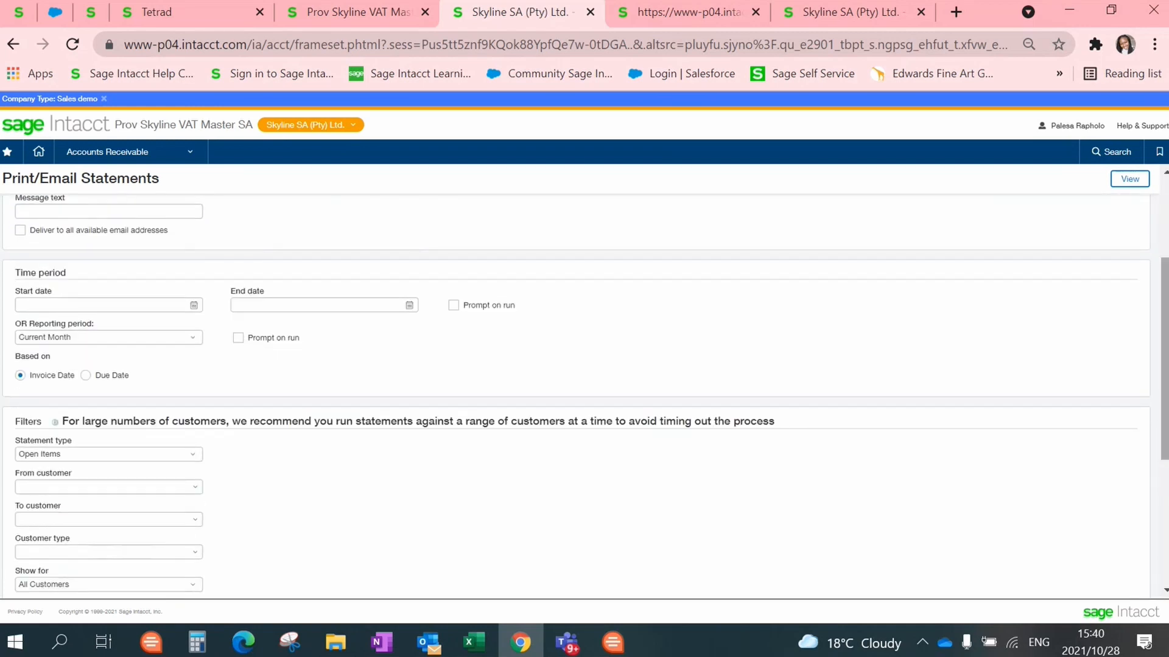
scroll(1163, 317, "down", 2)
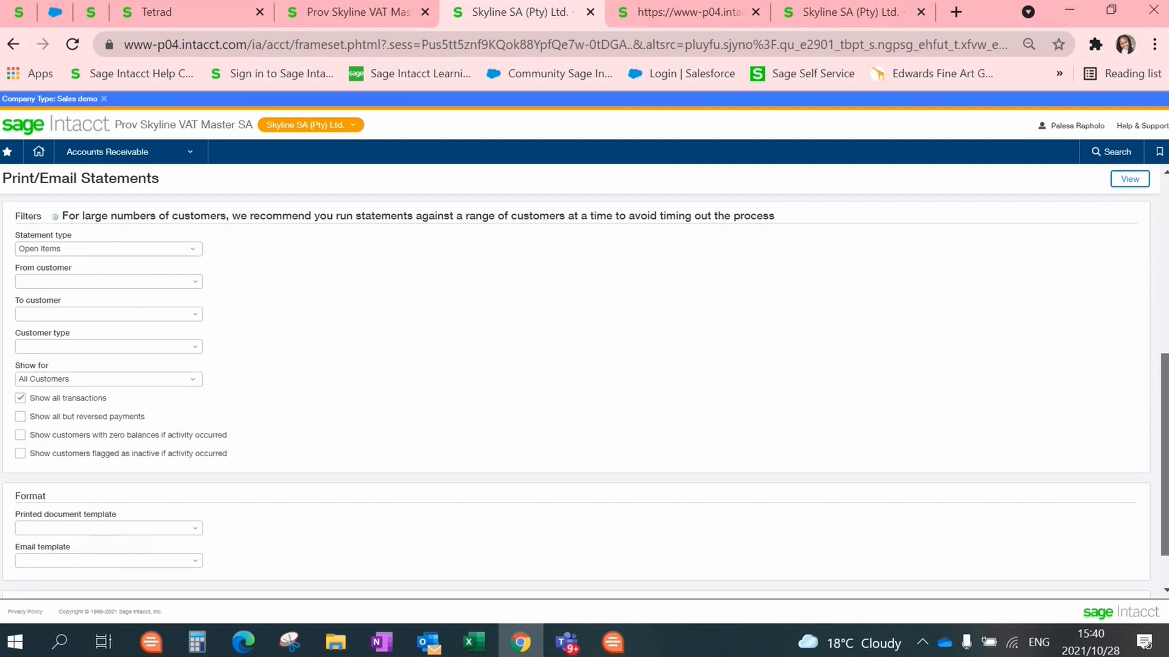
scroll(585, 396, "up", 2)
scroll(585, 395, "down", 3)
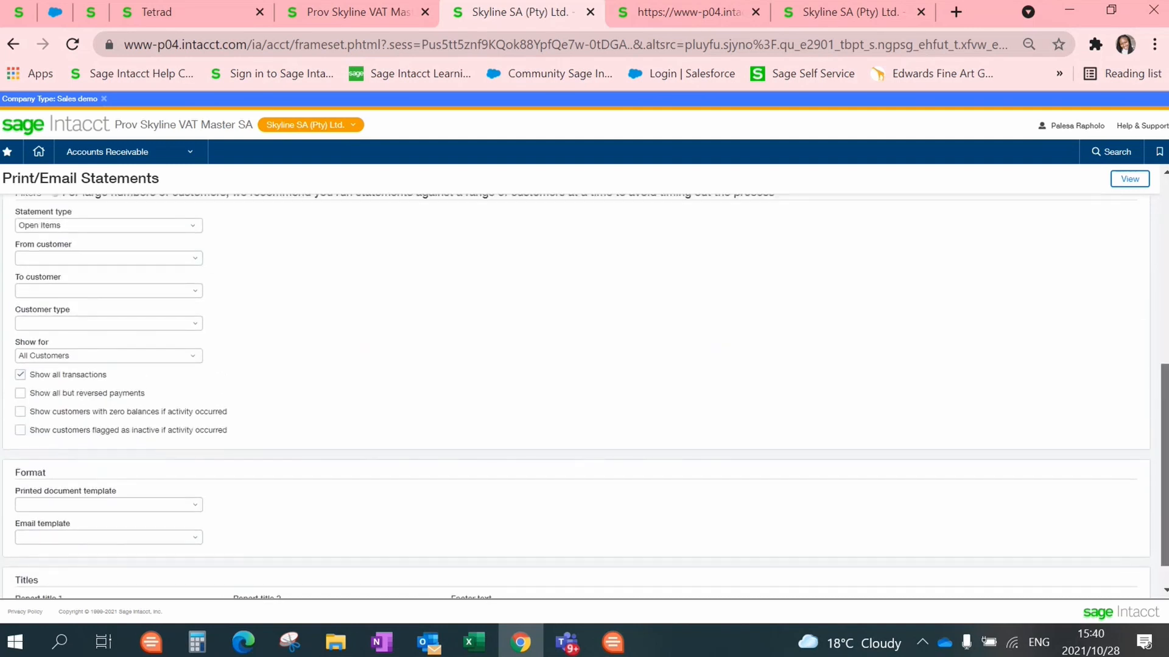
scroll(584, 395, "up", 1)
scroll(584, 287, "up", 5)
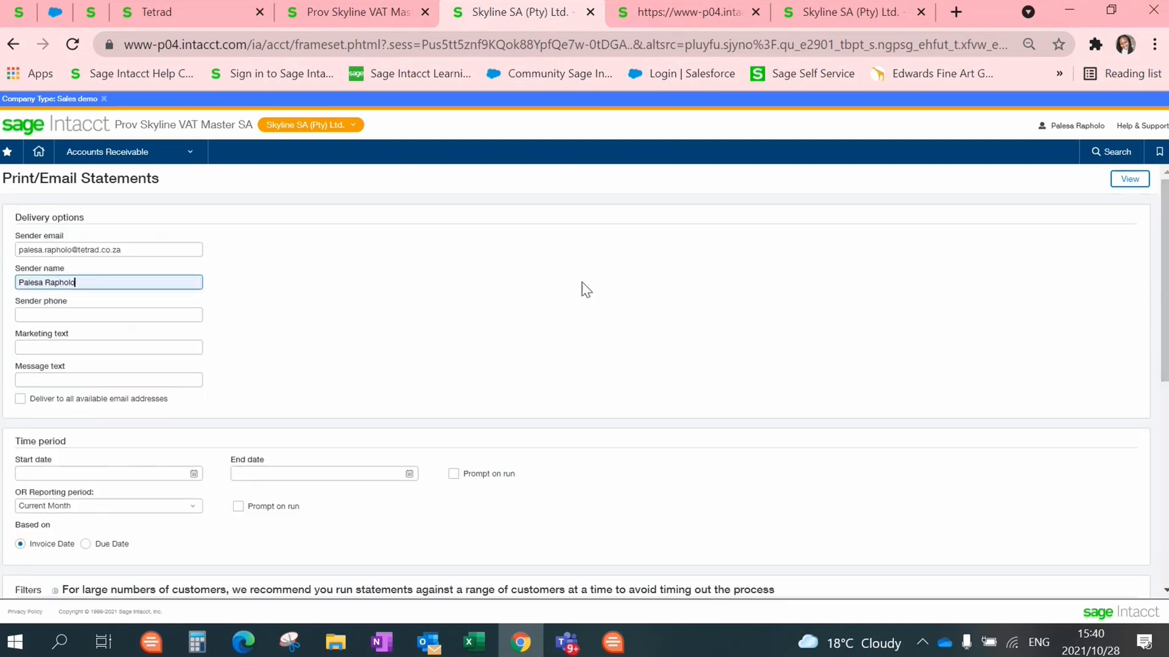
left_click(1130, 181)
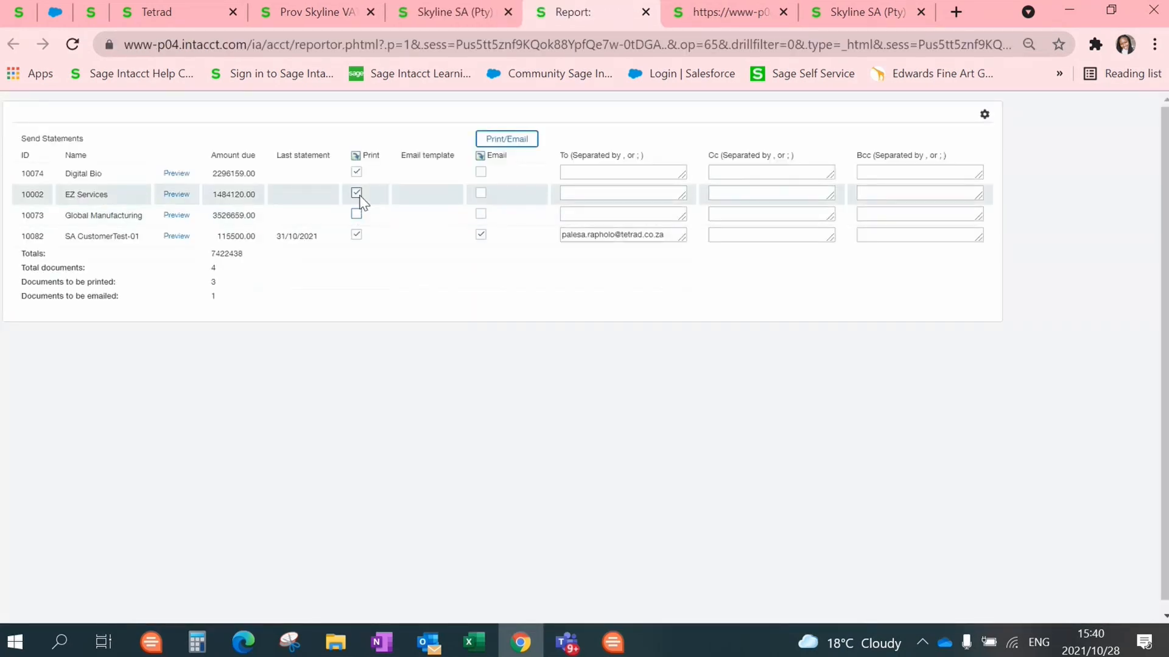
Step: Untick Print for all three customers and email only SA CustomerTest-01's statement
left_click(356, 193)
left_click(356, 172)
left_click(357, 235)
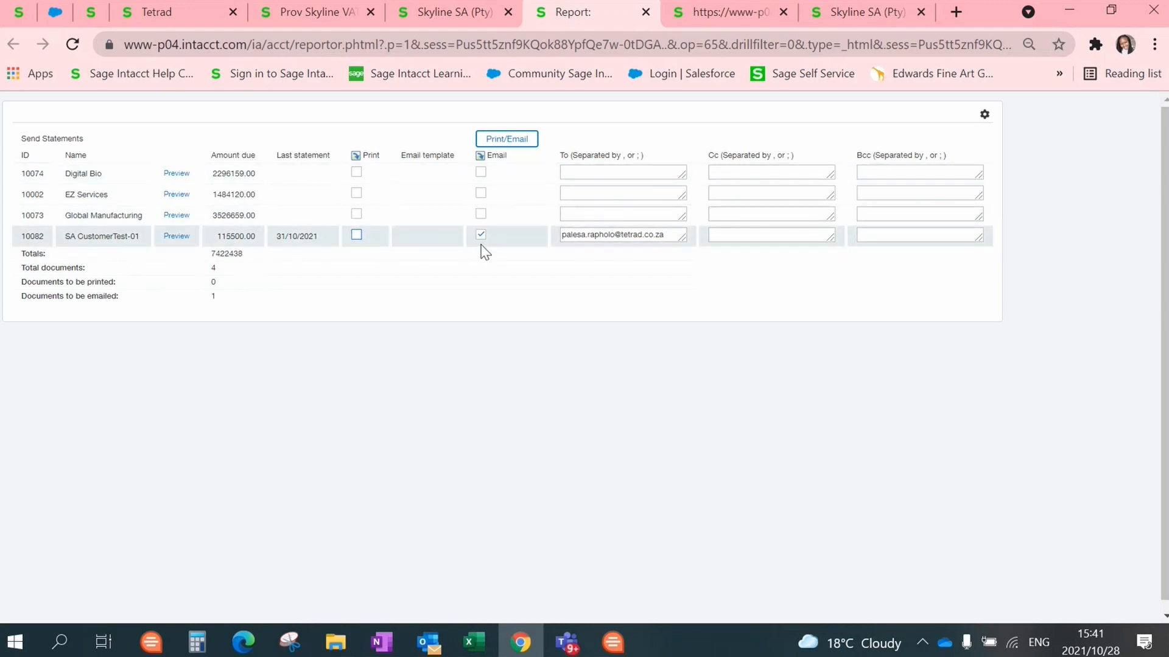
left_click(517, 141)
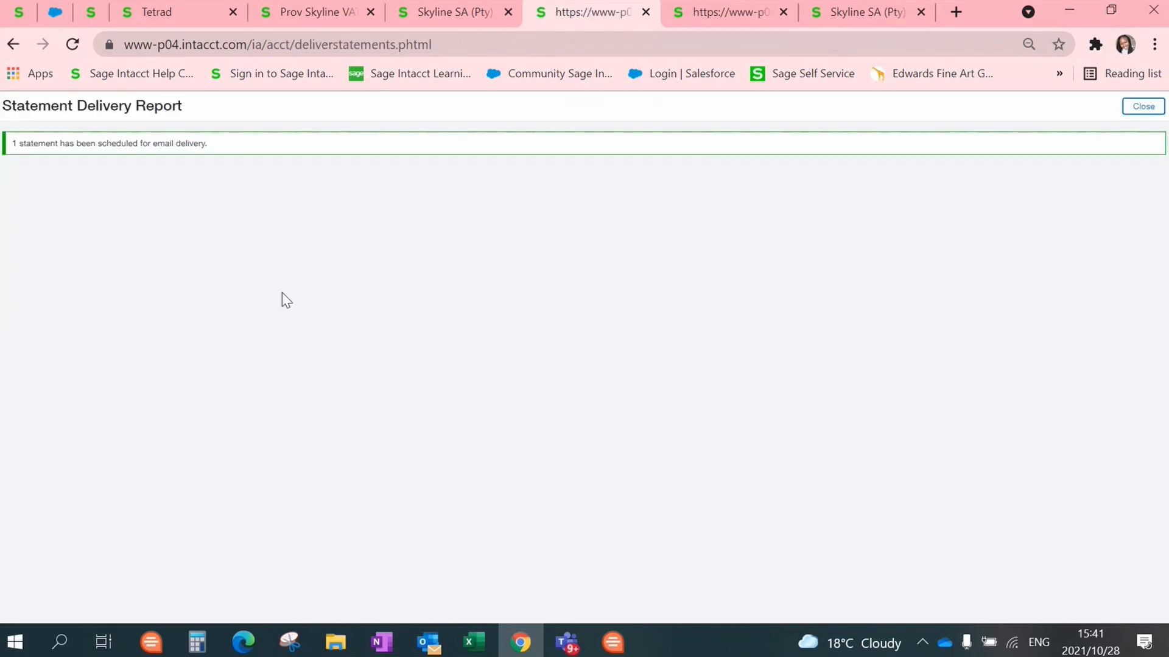
Step: Return to the top-level company and open Company Admin's Email delivery history
left_click(316, 13)
left_click(182, 161)
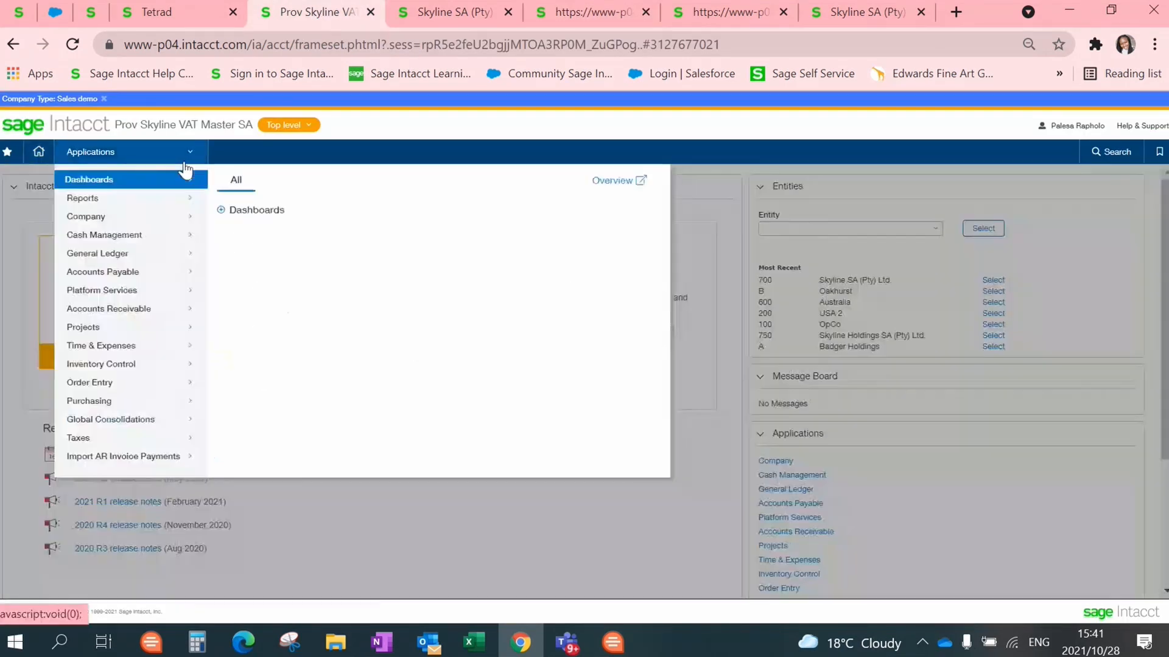
mouse_move(182, 219)
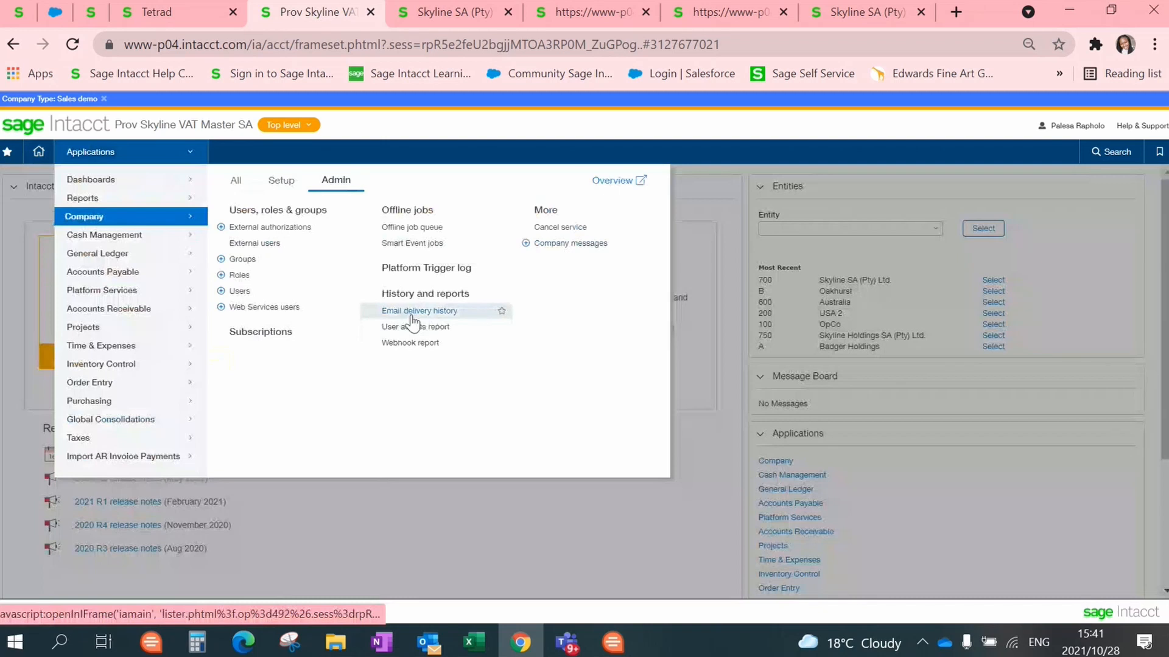
left_click(411, 315)
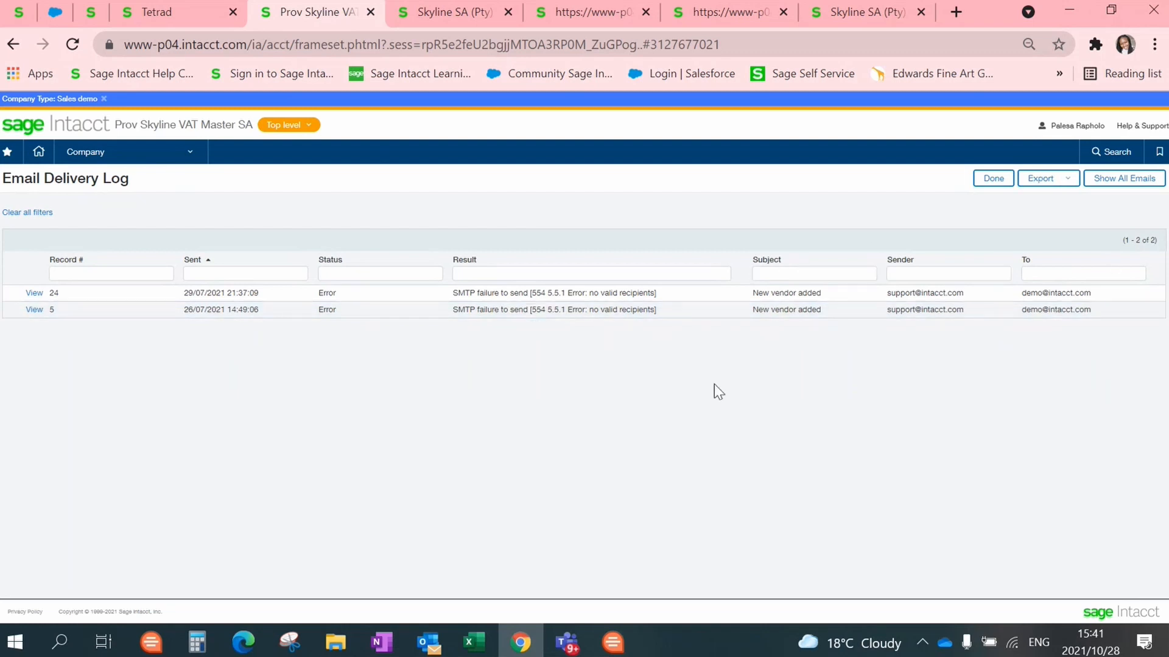
Step: Show all 49 logged emails and confirm the October statement was sent at 28/10/2021 15:41:13
left_click(1110, 183)
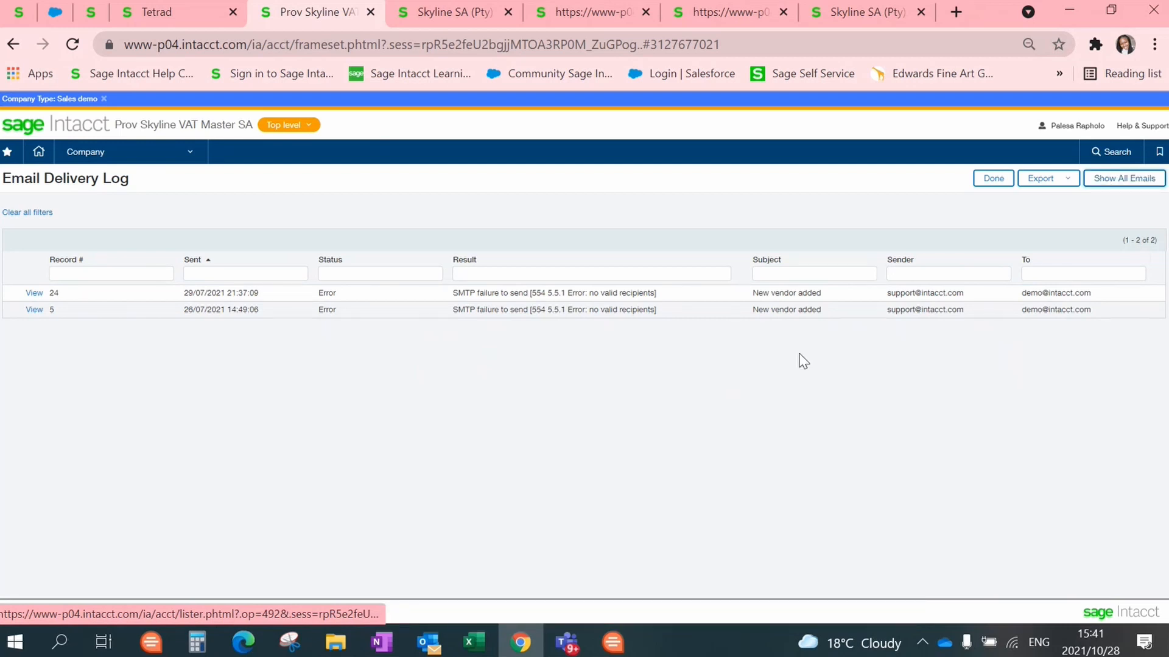
scroll(804, 361, "down", 8)
scroll(206, 536, "up", 8)
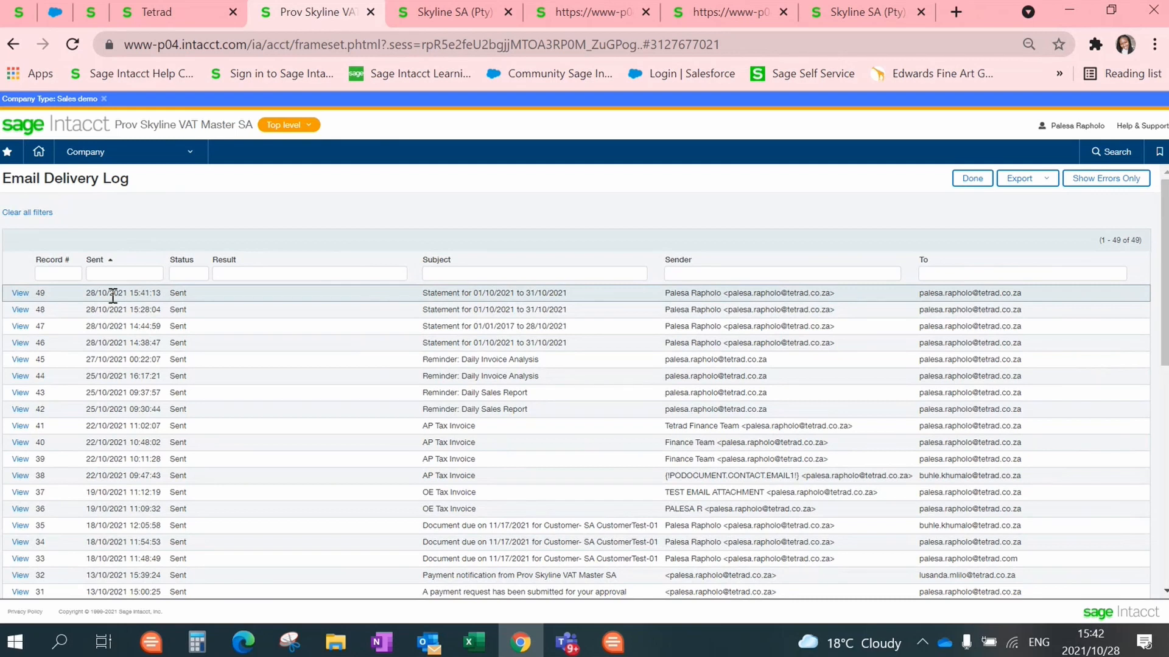
mouse_move(129, 292)
left_mouse_down()
mouse_move(150, 291)
mouse_move(125, 295)
left_mouse_up()
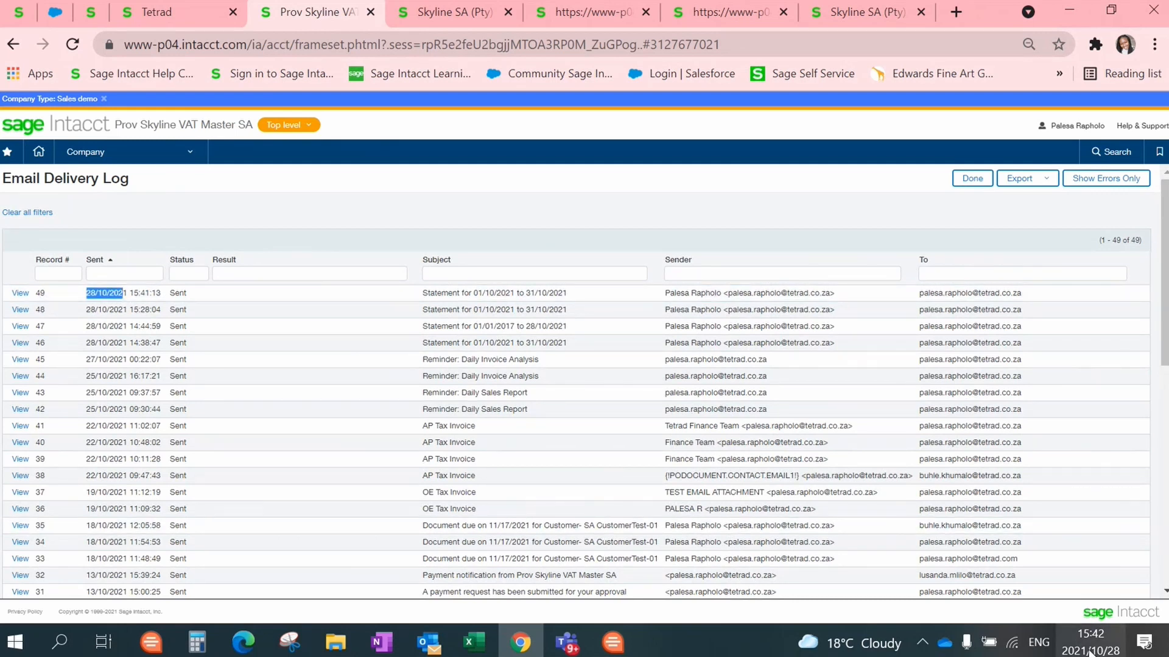
mouse_move(1086, 649)
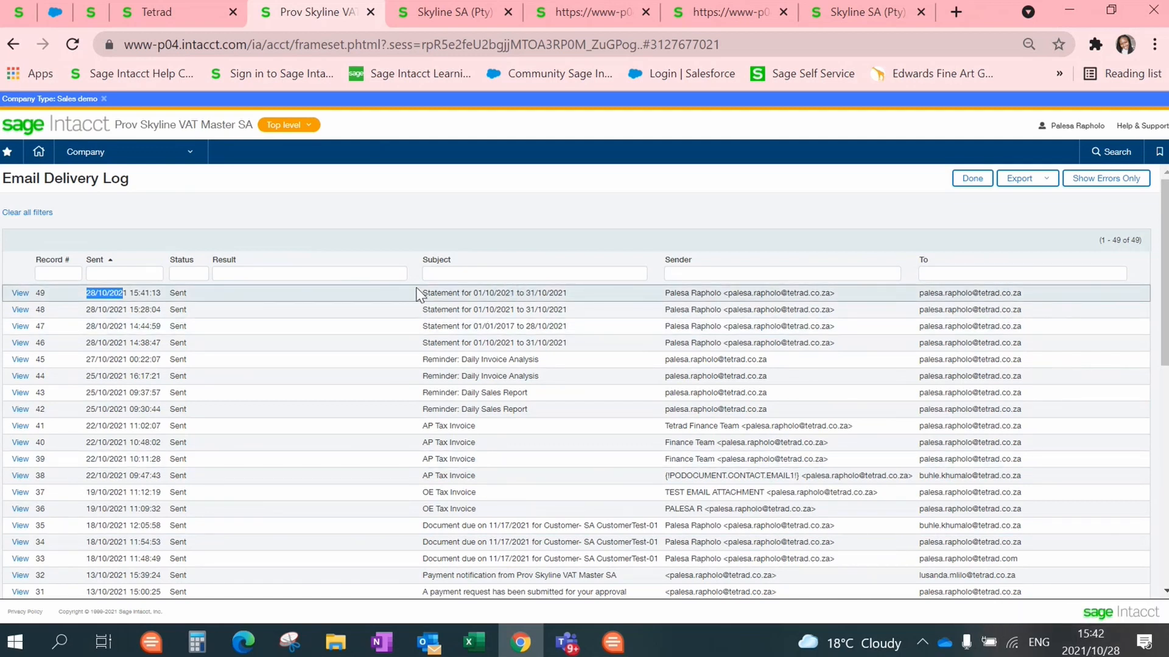
left_click(145, 178)
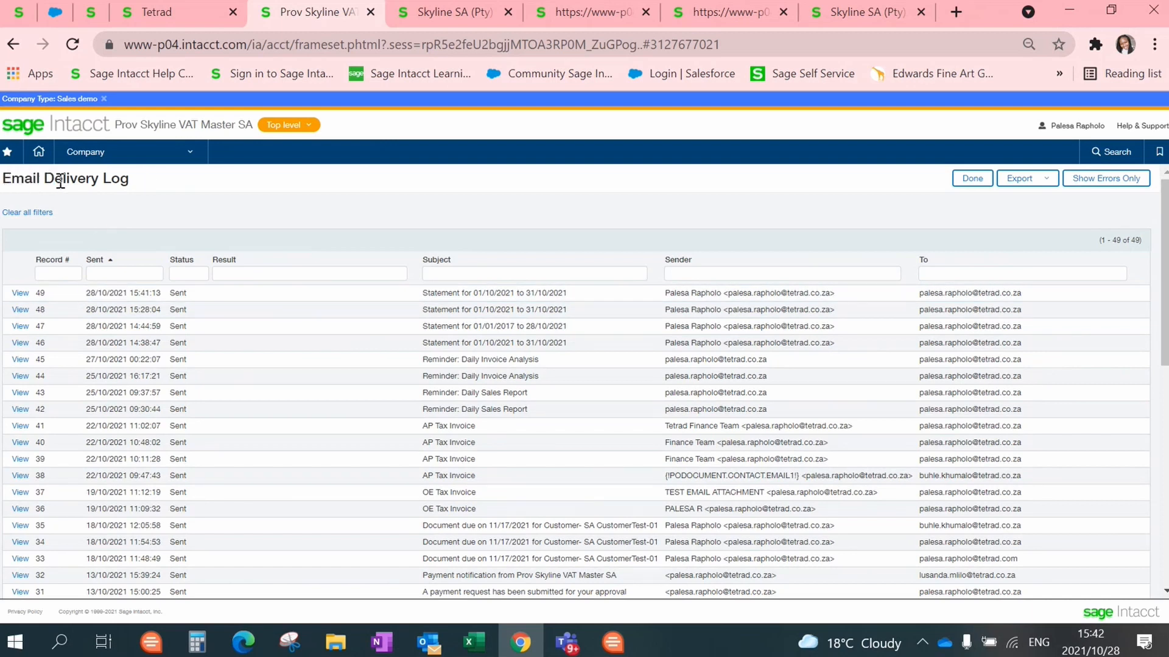
left_click(183, 163)
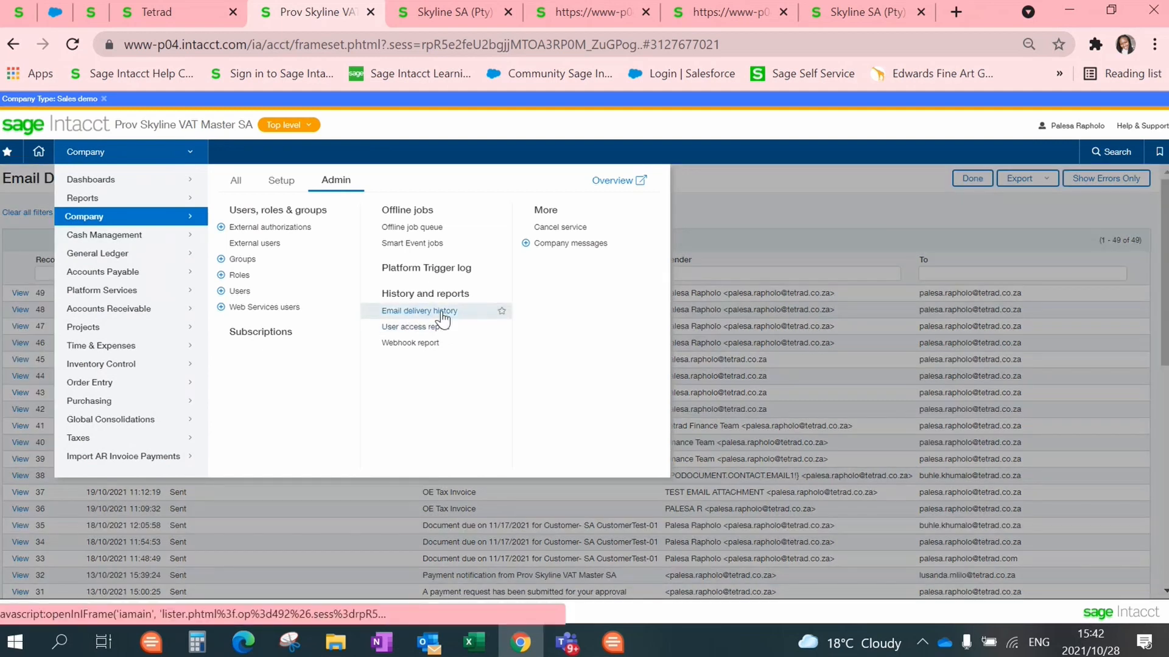
Step: Reopen the module menu on Order Entry to reveal its print/email and View email log options
left_click(730, 235)
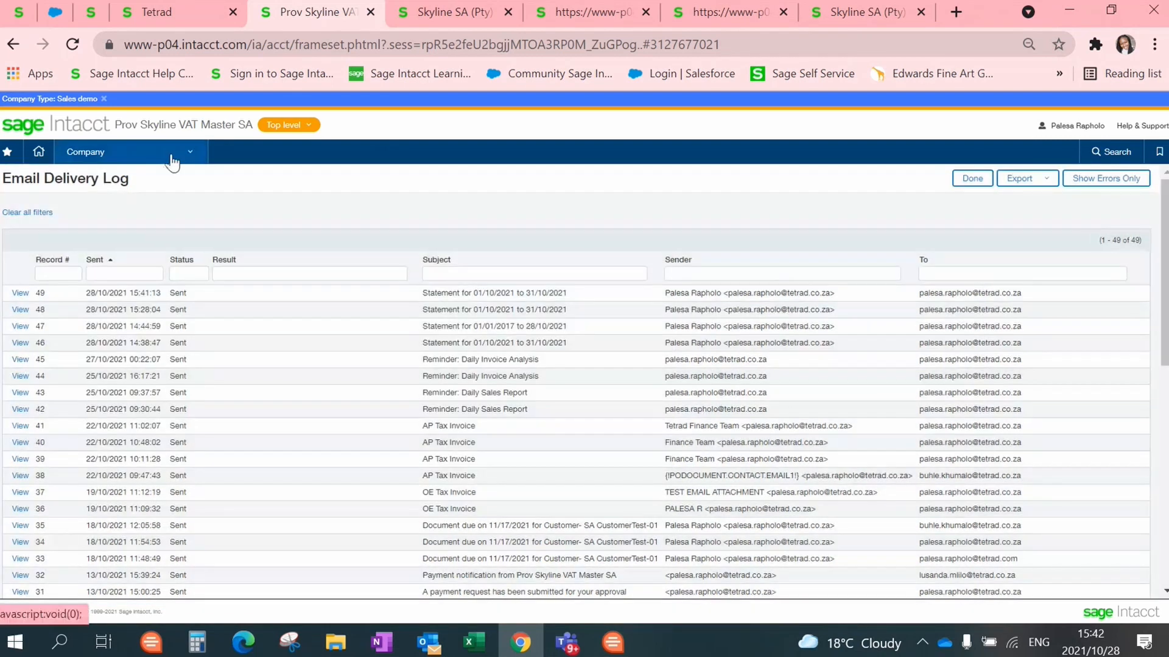
left_click(174, 153)
mouse_move(96, 385)
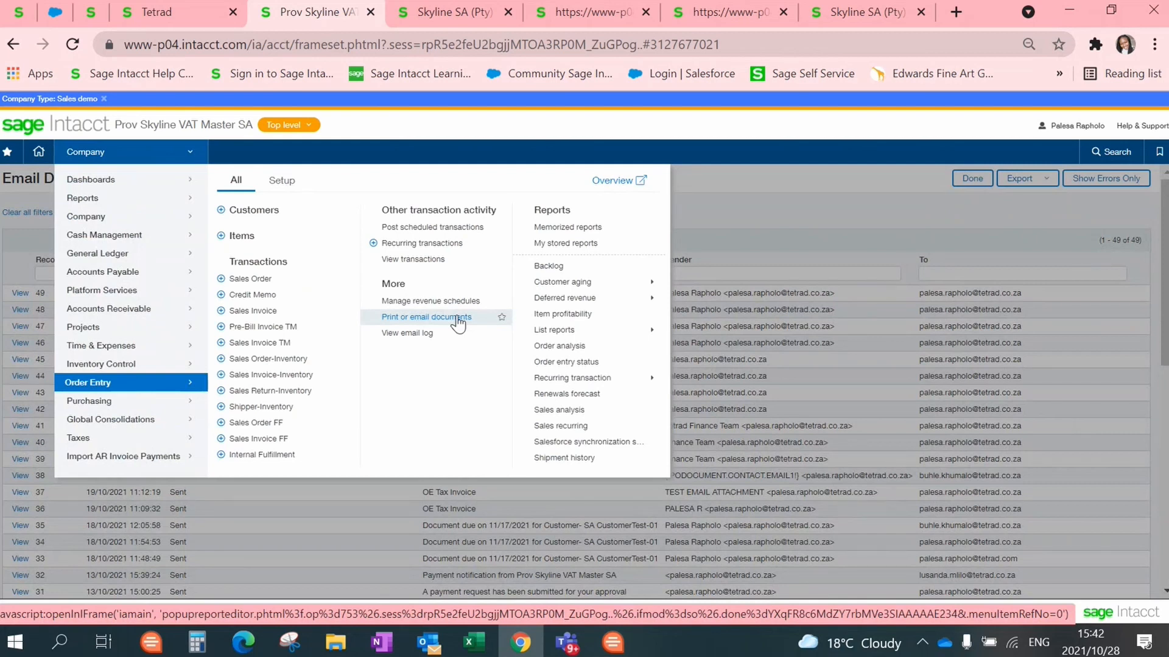
Step: Review the Order Entry email log's five SA CustomerTest-01 invoice emails, then return to Order Entry's menu
left_click(408, 334)
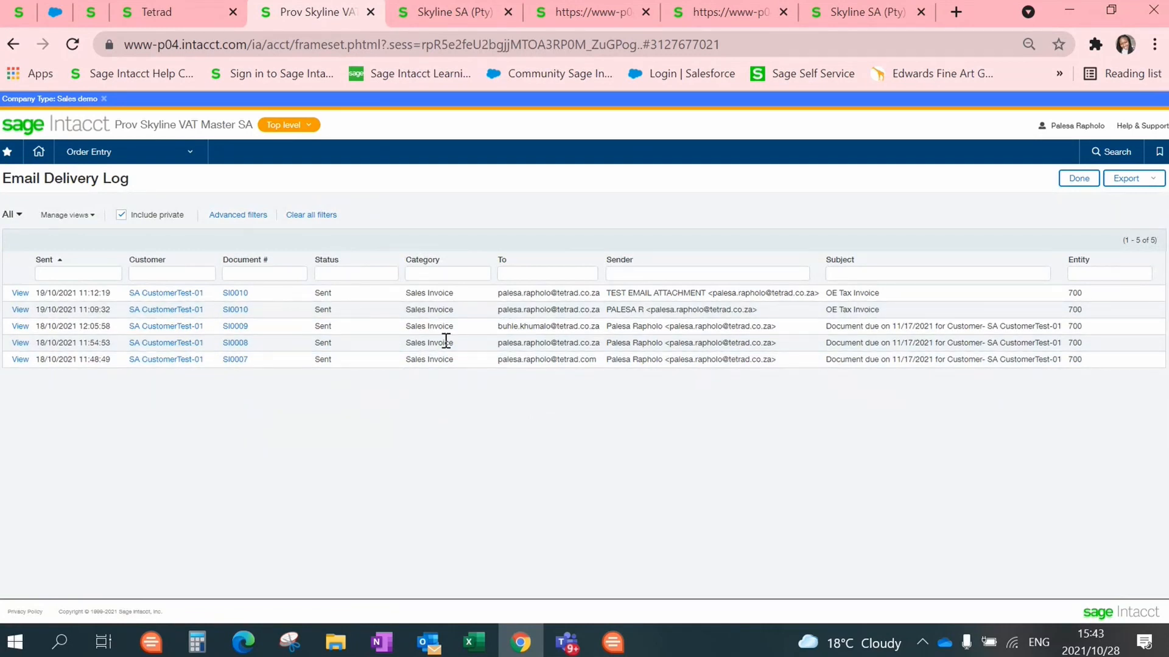
left_click(189, 160)
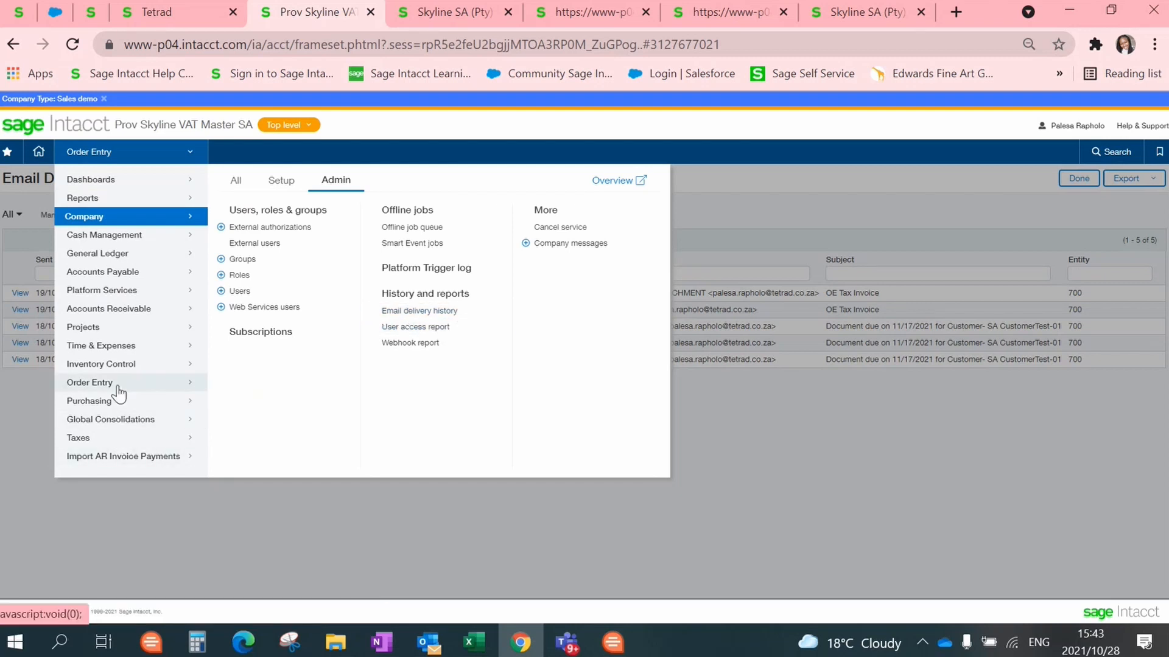
mouse_move(118, 390)
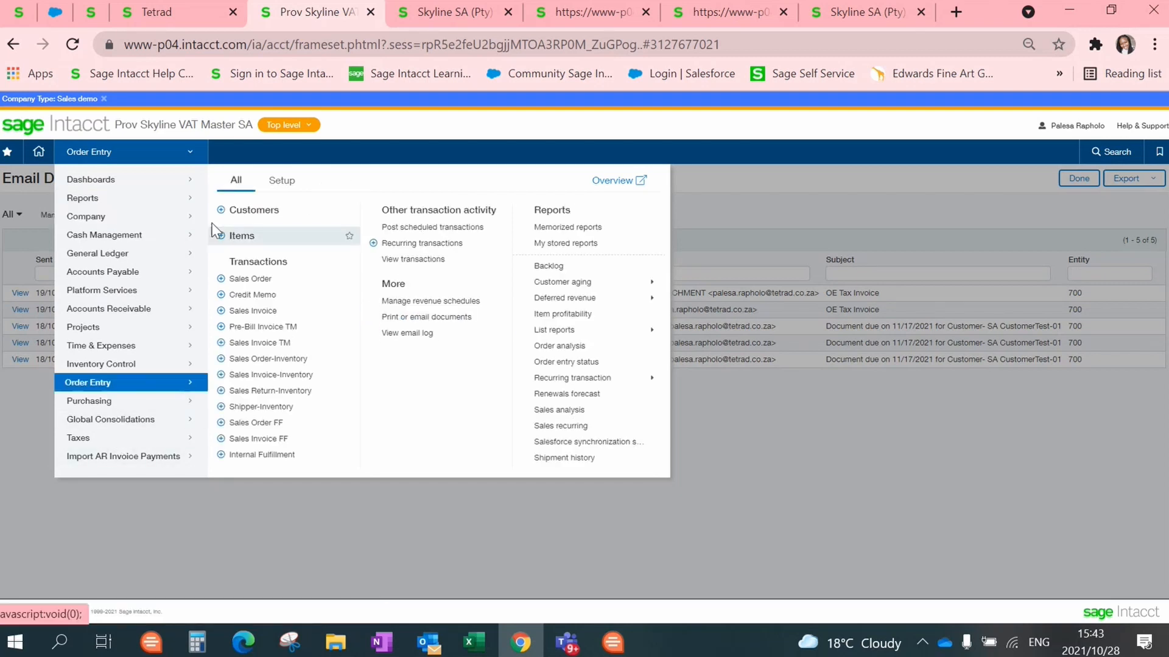